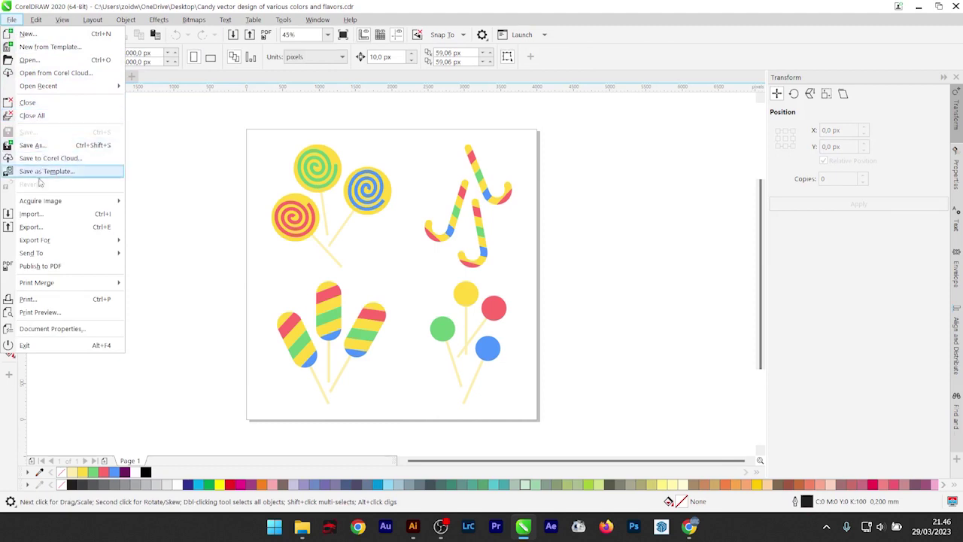
# Export the candy design to the Desktop in SVG - Scalable Vector Graphics format with the default SVG 1.1 export settings.
pyautogui.click(54, 231)
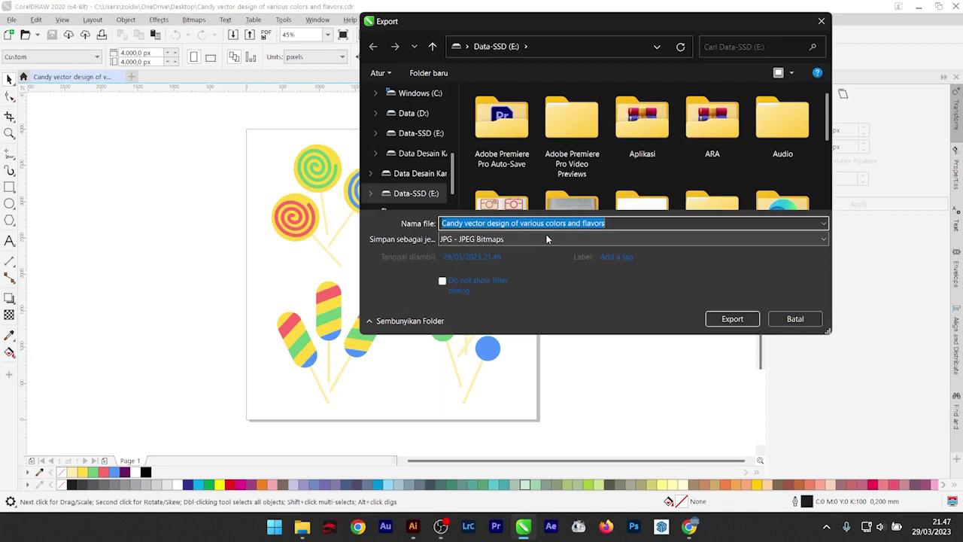
pyautogui.scroll(5, 418, 150)
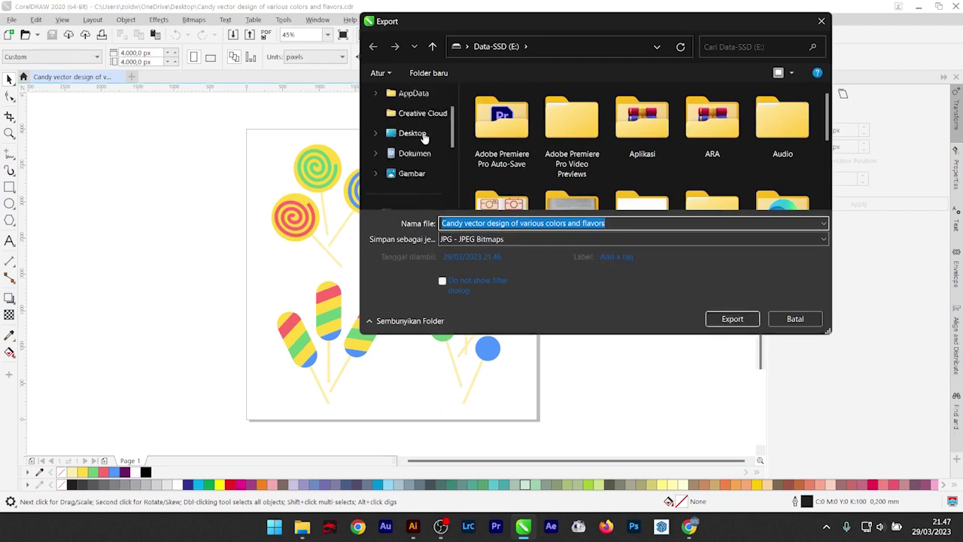
pyautogui.click(412, 173)
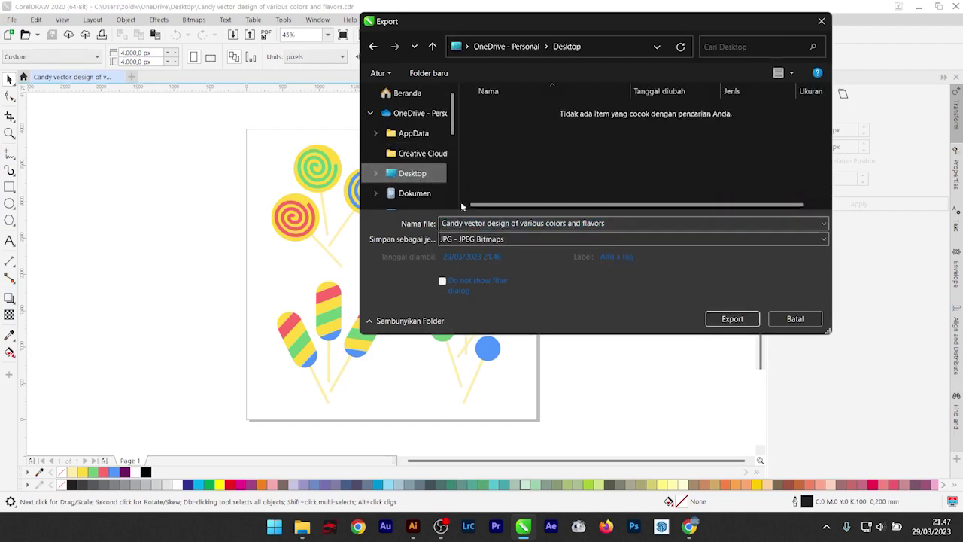
pyautogui.click(510, 238)
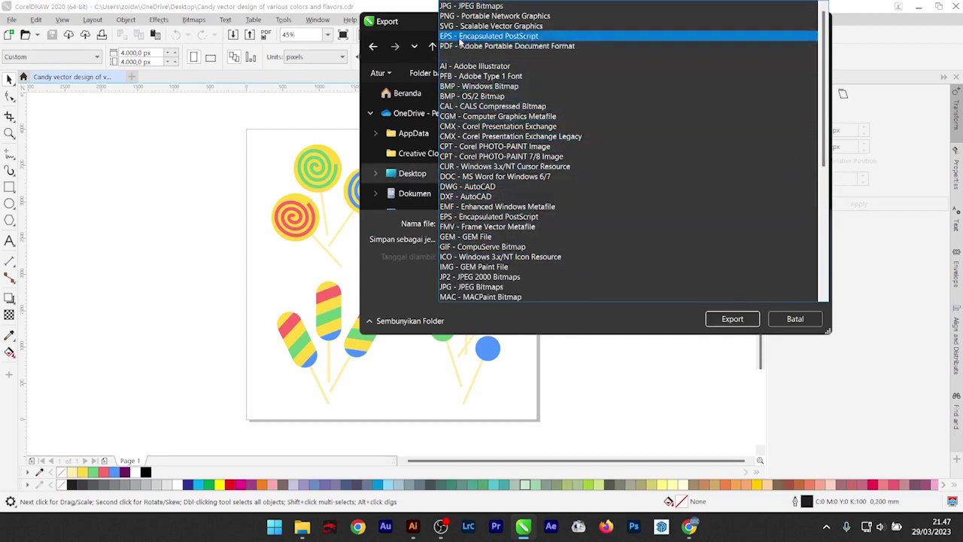
pyautogui.press('Escape')
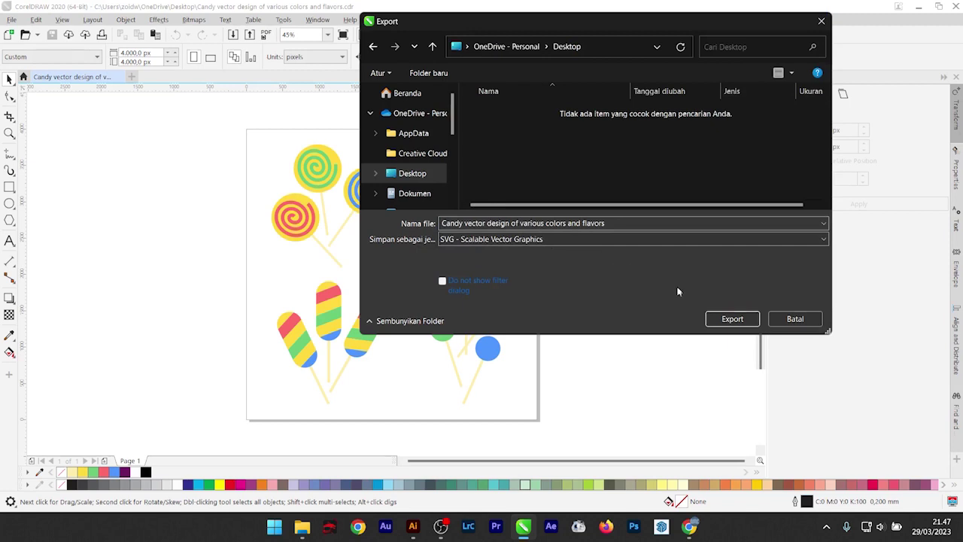
pyautogui.click(730, 319)
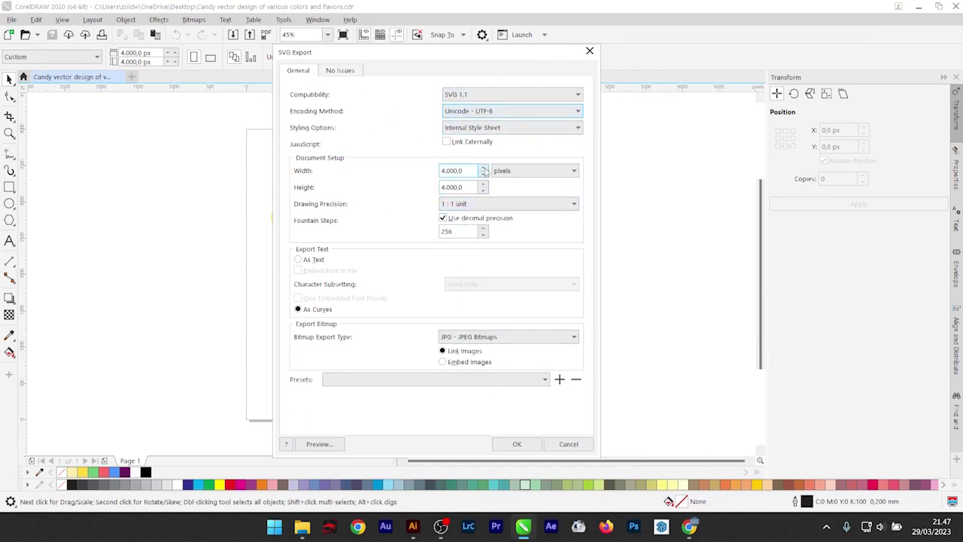
pyautogui.click(518, 444)
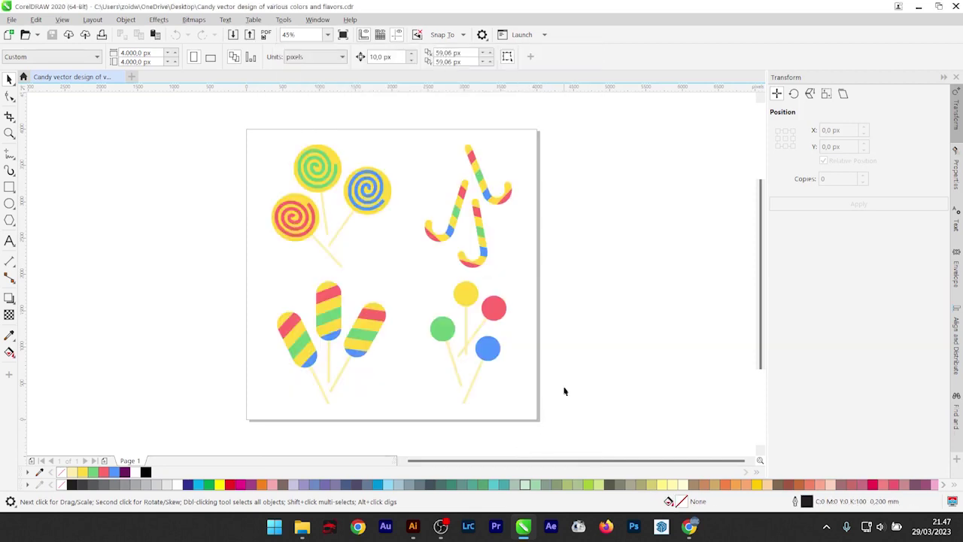
# Switch to Adobe Illustrator and open the exported candy SVG from the Desktop, with the whole artboard in view.
pyautogui.click(919, 7)
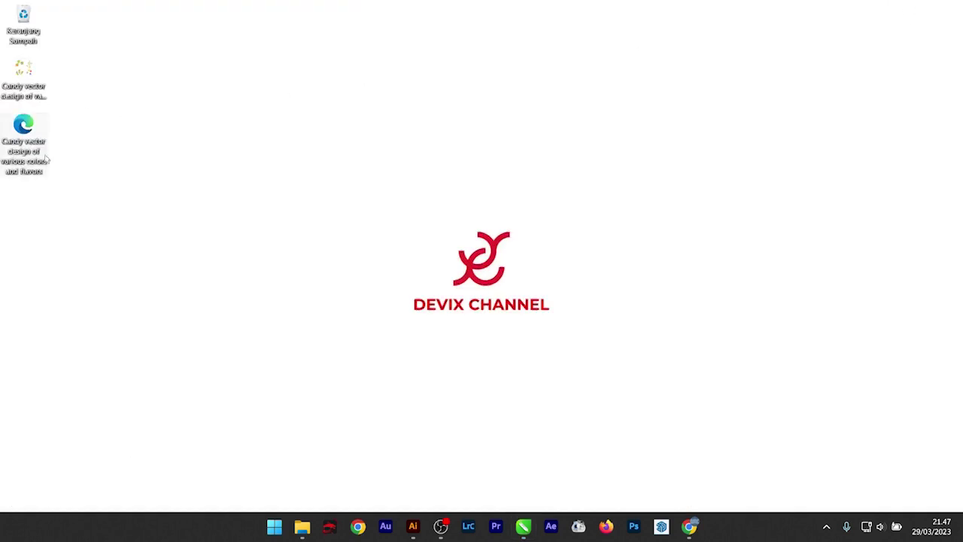
pyautogui.click(414, 526)
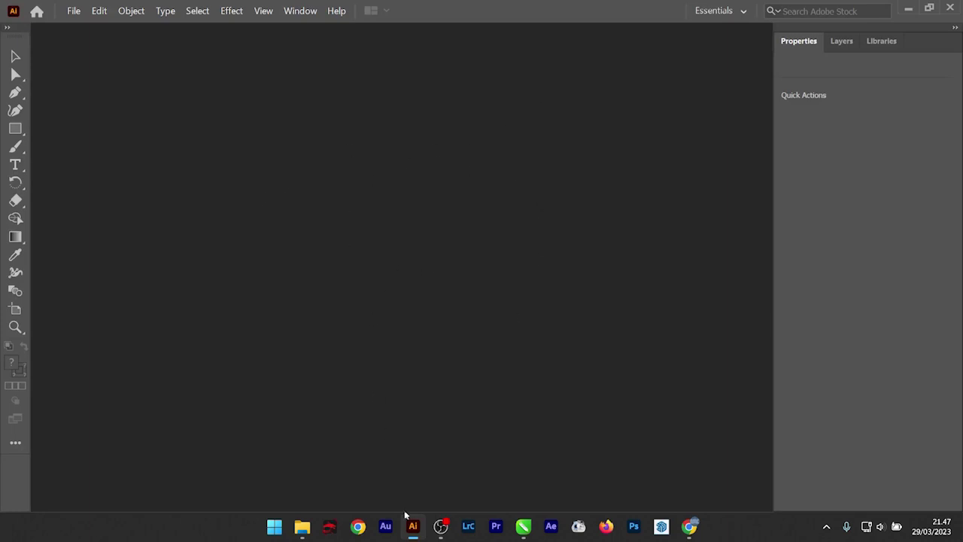
pyautogui.click(413, 526)
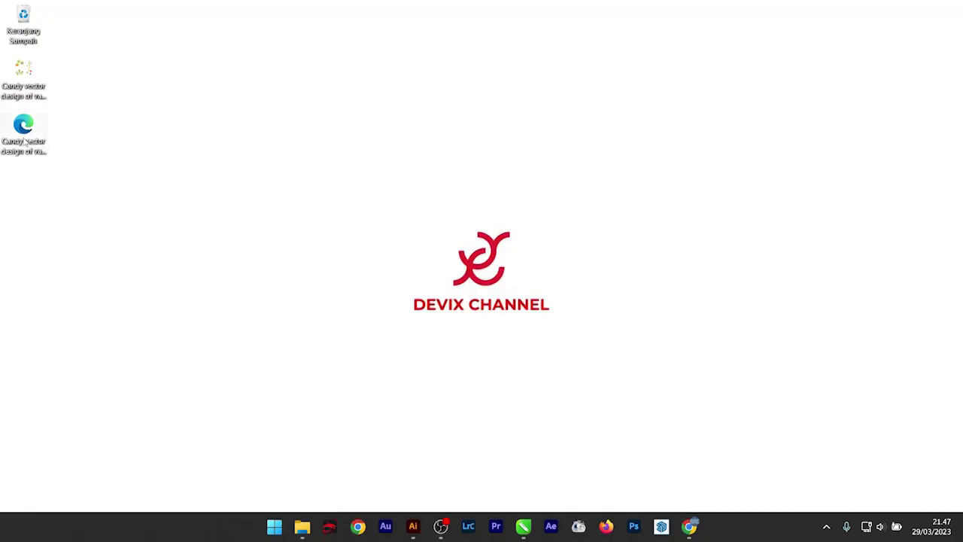
pyautogui.moveTo(25, 142); pyautogui.dragTo(413, 371)
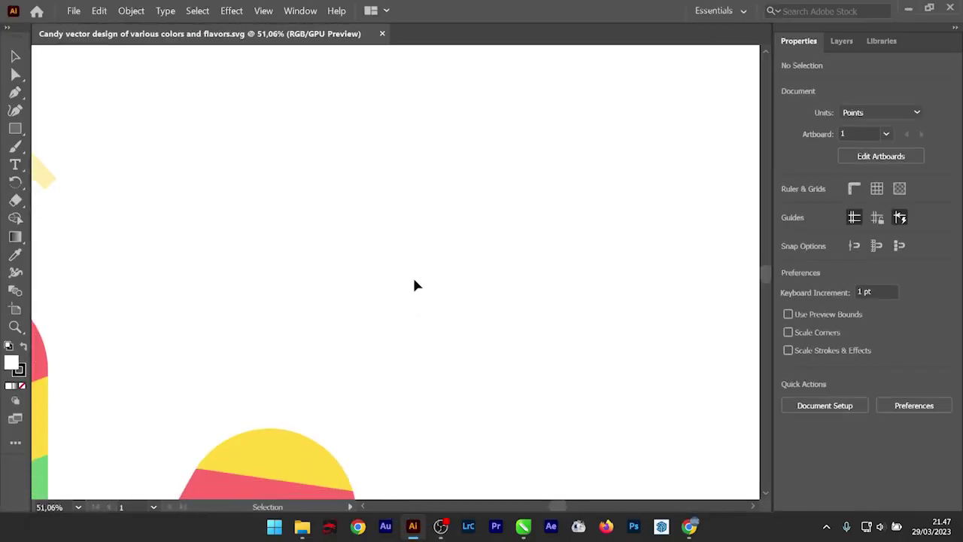
pyautogui.hotkey('ctrl', '-')
pyautogui.hotkey('ctrl', '-')
pyautogui.hotkey('ctrl', '-')
pyautogui.hotkey('ctrl', '-')
pyautogui.hotkey('ctrl', '-')
pyautogui.hotkey('ctrl', '-')
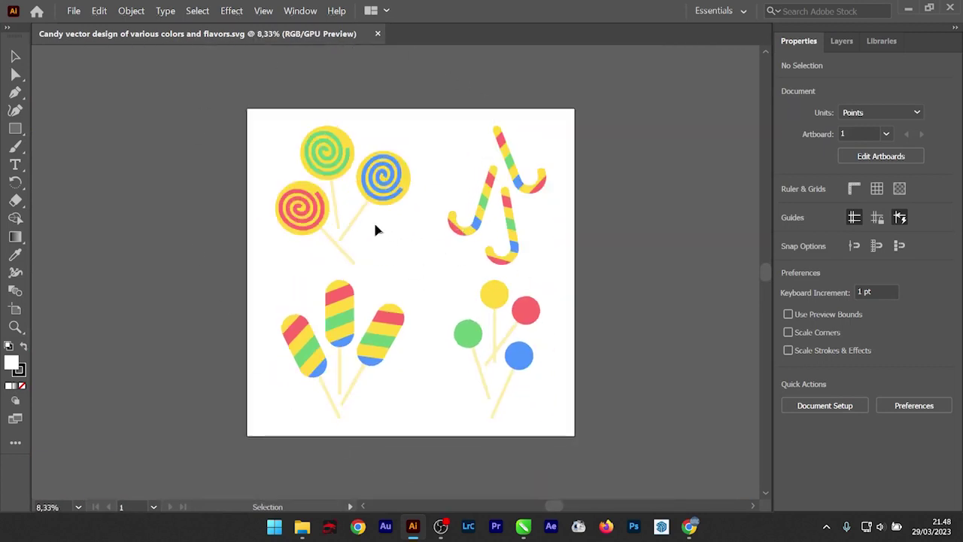
# Save the candy document to the Desktop as Illustrator EPS (*.EPS), keeping its file name.
pyautogui.click(73, 12)
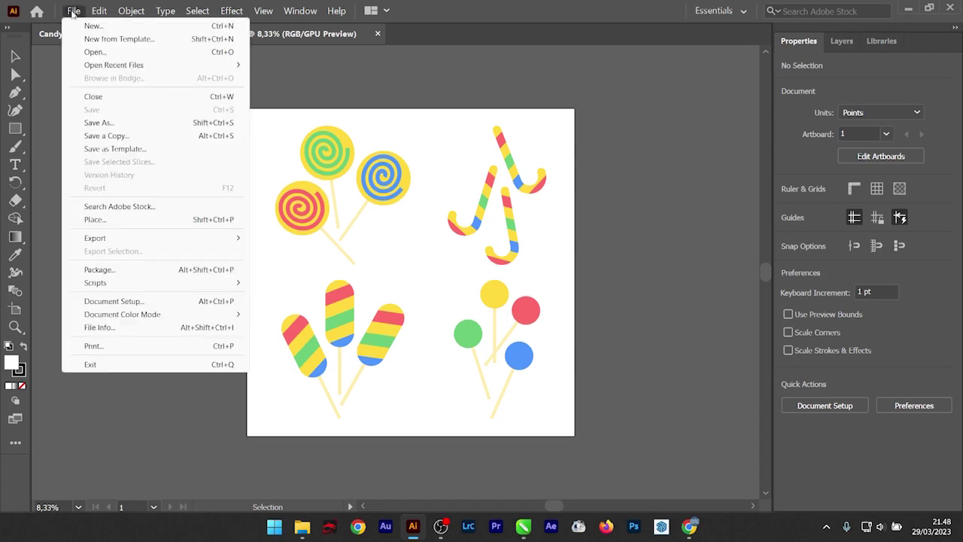
pyautogui.click(129, 123)
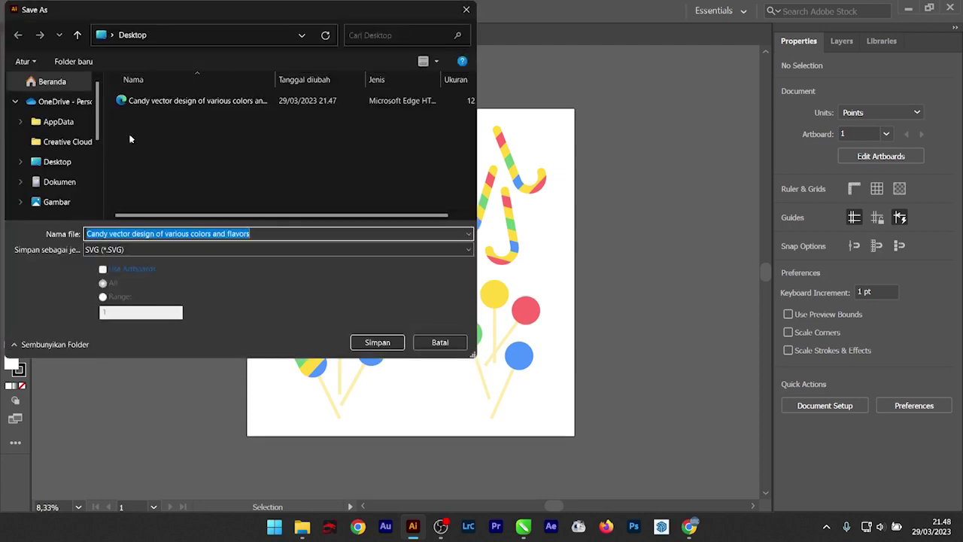
pyautogui.click(130, 251)
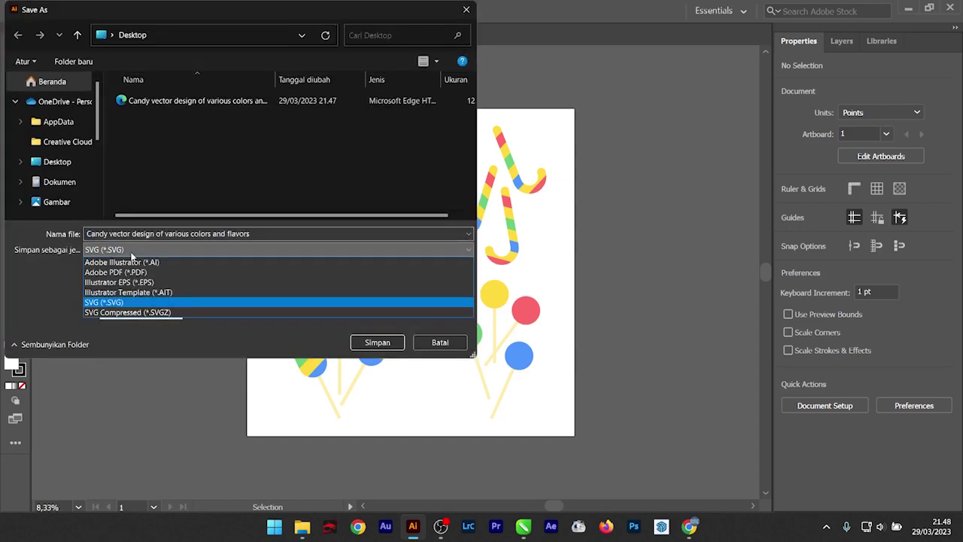
pyautogui.click(161, 283)
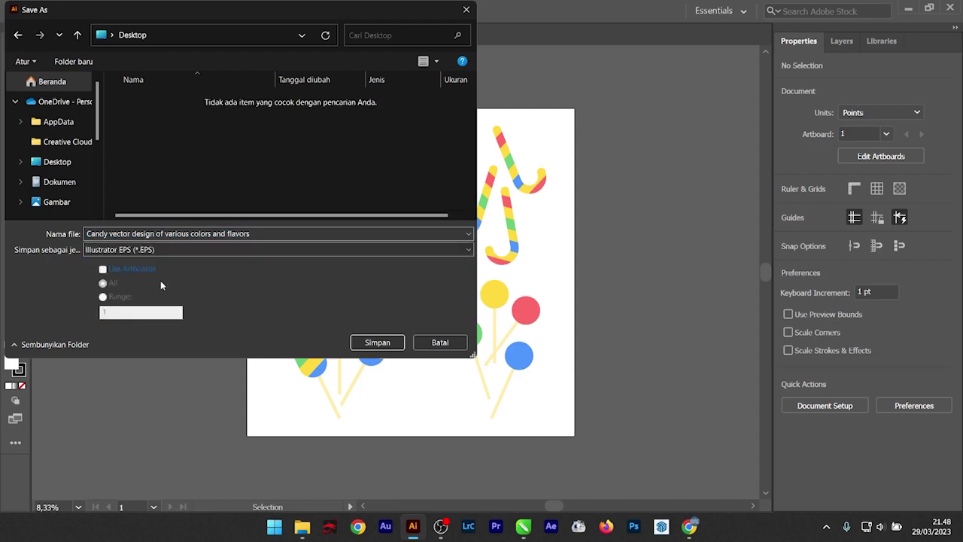
pyautogui.click(377, 343)
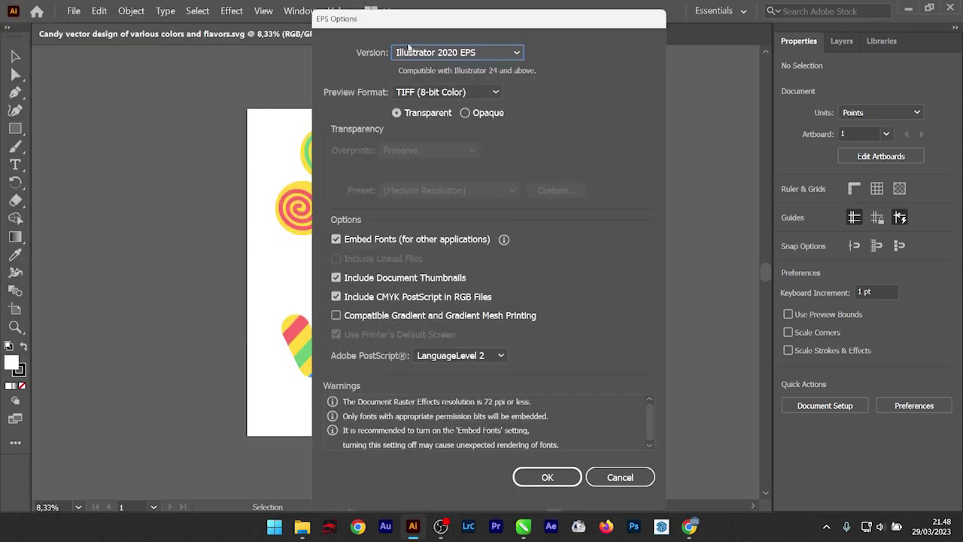
# Set the EPS version to Illustrator 10 EPS with an Opaque preview and accept the options.
pyautogui.click(495, 54)
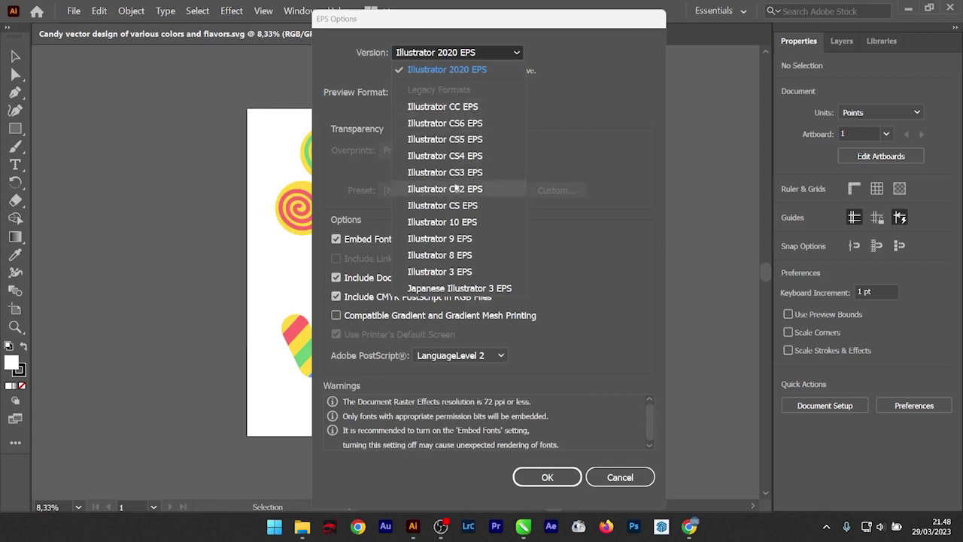
pyautogui.click(460, 224)
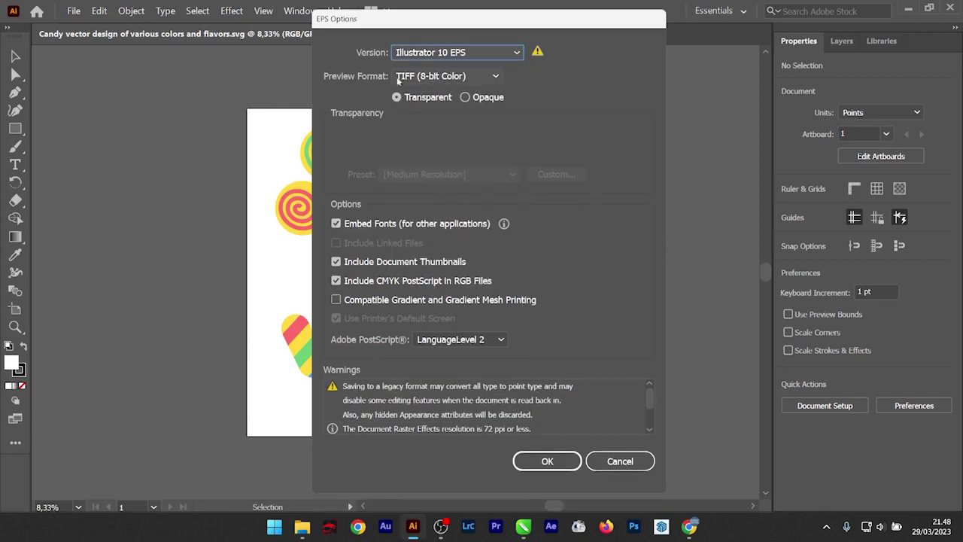
pyautogui.click(465, 98)
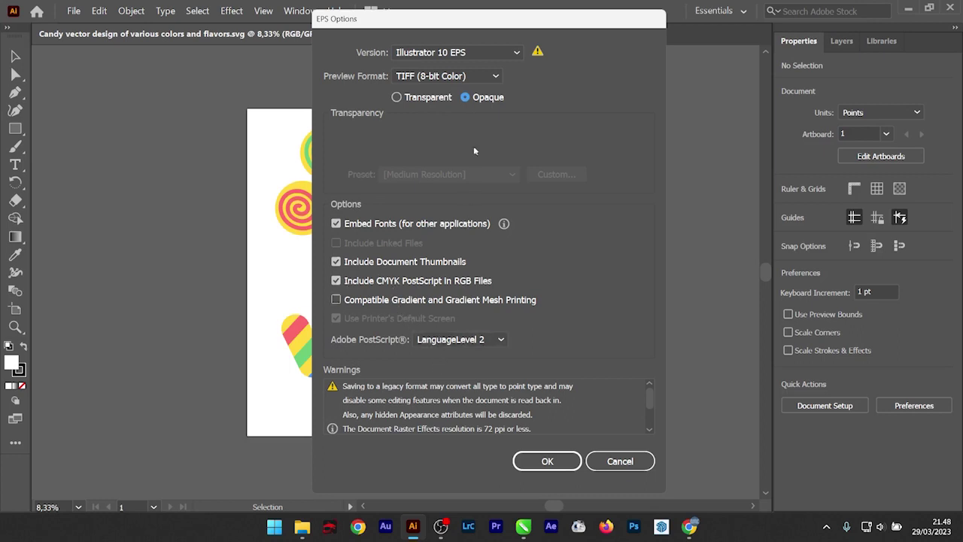
pyautogui.click(547, 460)
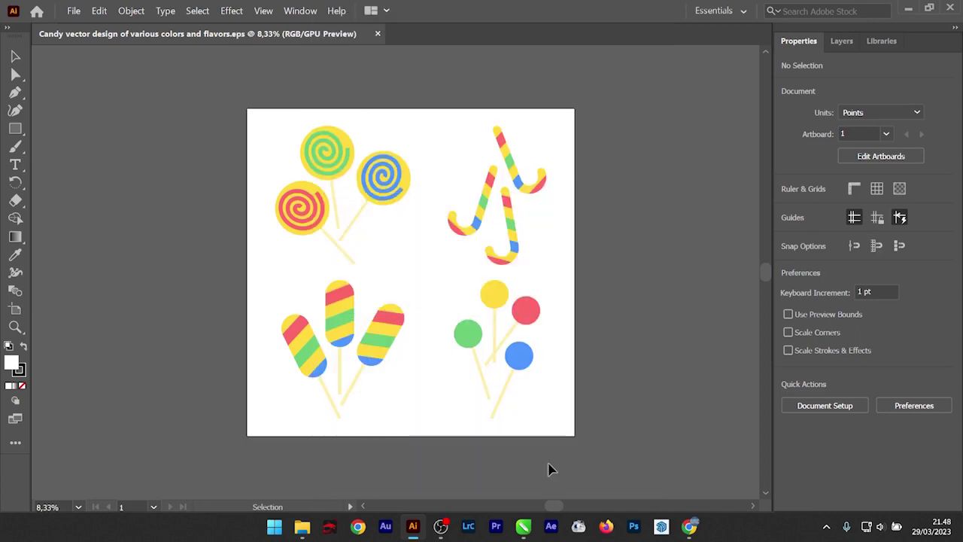
# Switch to the Shutterstock contributor dashboard in Chrome and open the media upload page.
pyautogui.click(907, 10)
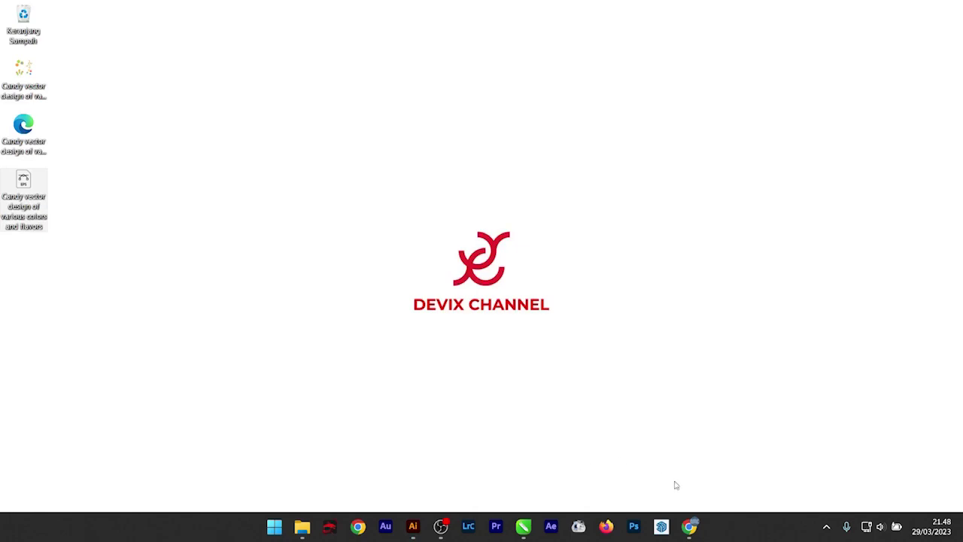
pyautogui.click(689, 526)
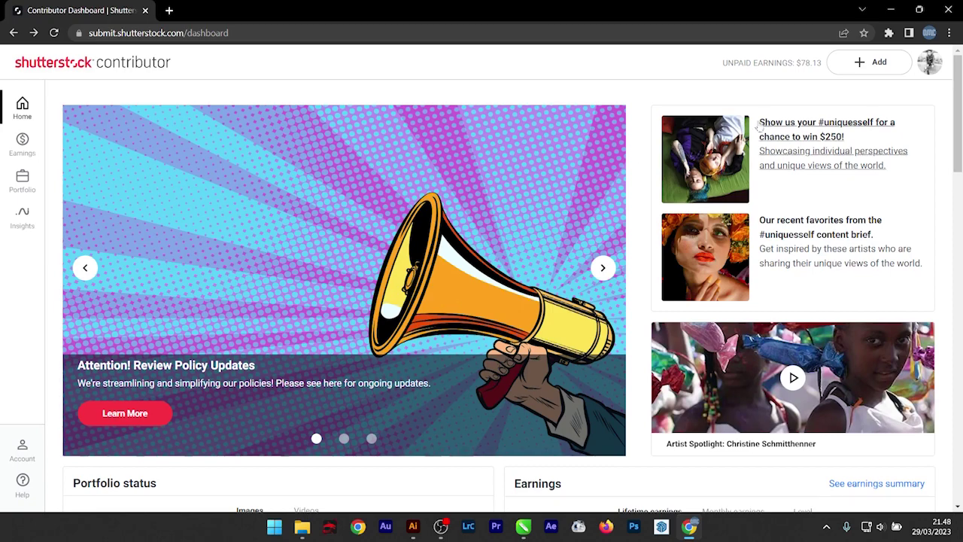
pyautogui.click(874, 66)
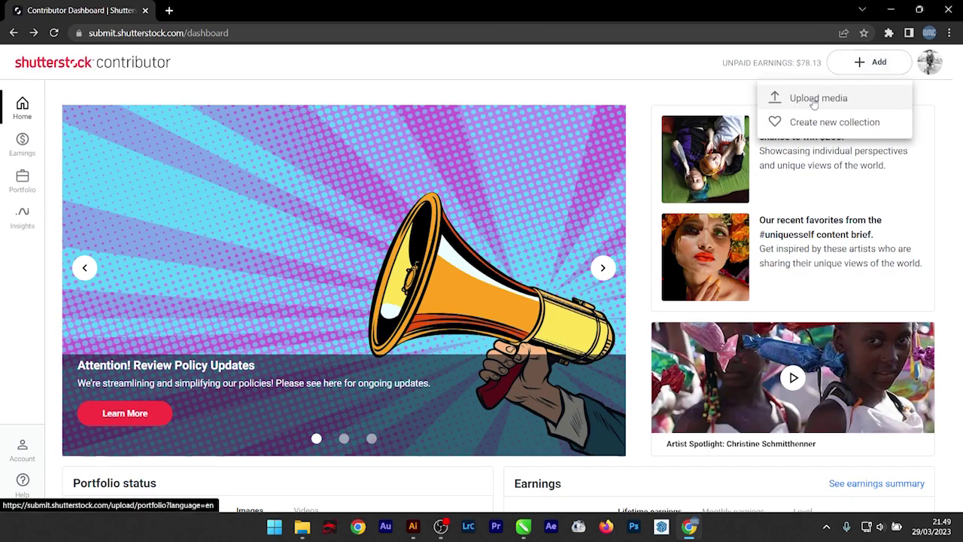
pyautogui.click(814, 103)
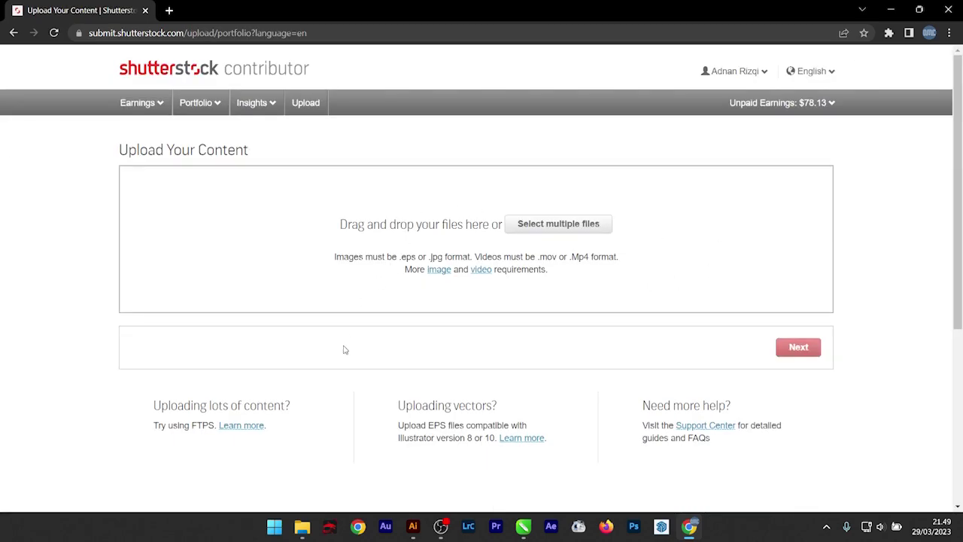
# Upload the candy EPS file from the Desktop, continue to content submission, and select the uploaded vector for adding details.
pyautogui.click(892, 15)
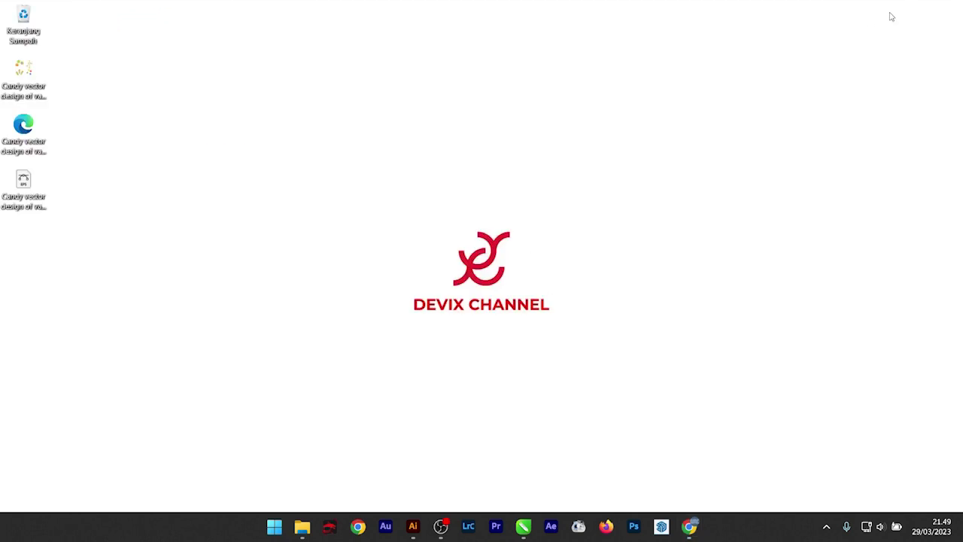
pyautogui.moveTo(26, 203); pyautogui.dragTo(376, 256)
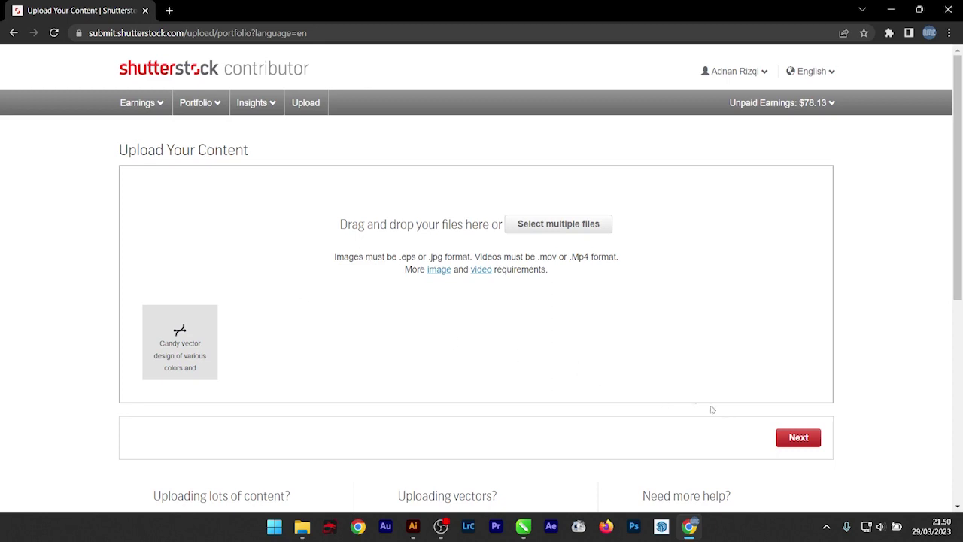
pyautogui.click(800, 442)
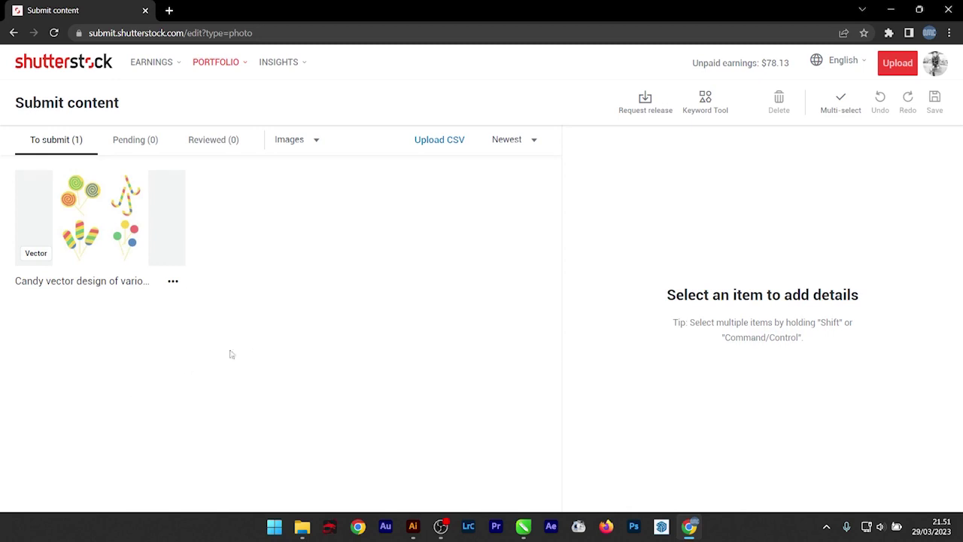
pyautogui.click(147, 218)
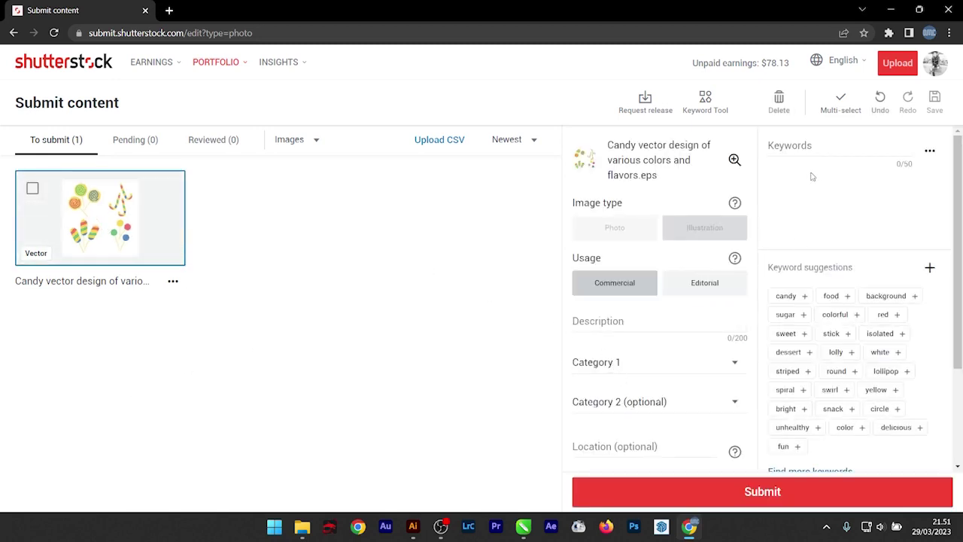
# Copy the candy EPS file's name on the Desktop without renaming the file.
pyautogui.click(891, 9)
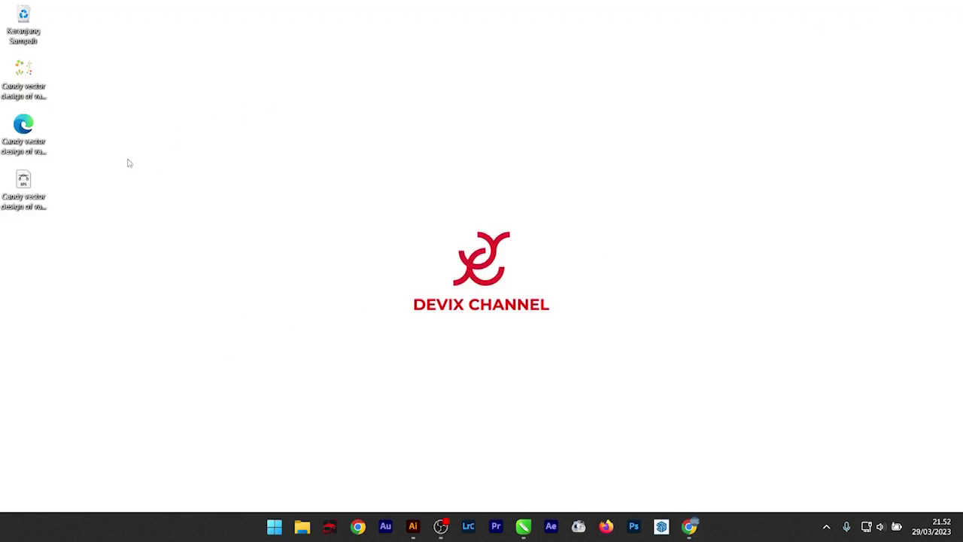
pyautogui.rightClick(36, 206)
pyautogui.click(154, 355)
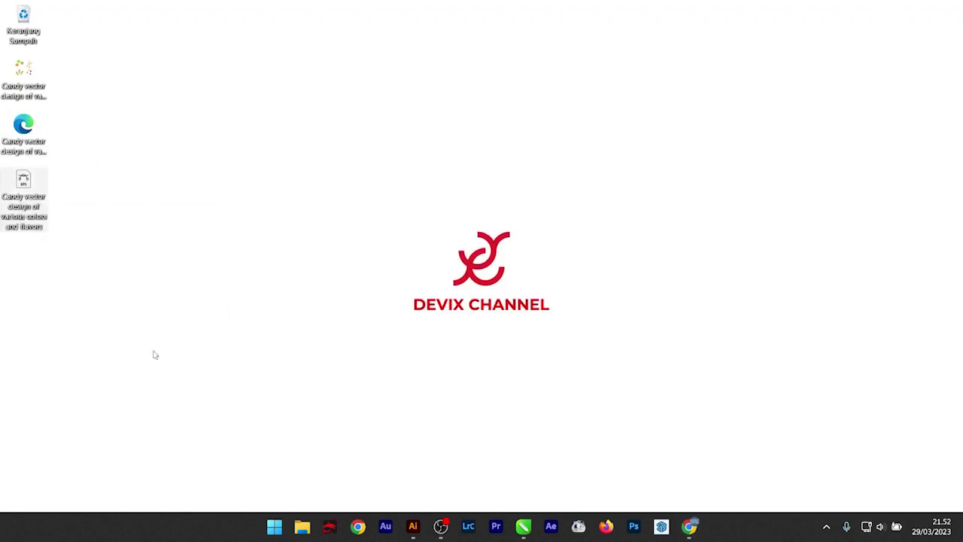
pyautogui.press('F2')
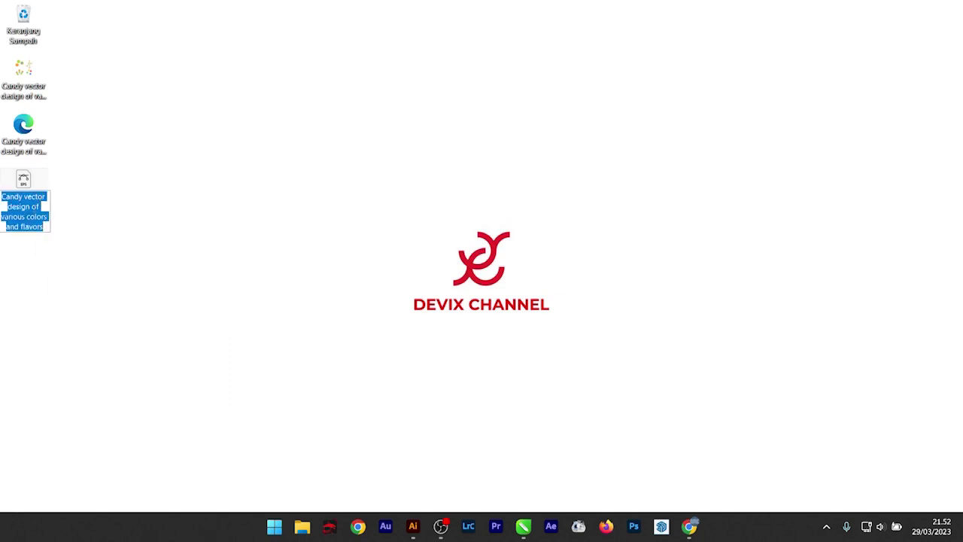
pyautogui.rightClick(32, 211)
pyautogui.click(52, 252)
pyautogui.click(441, 416)
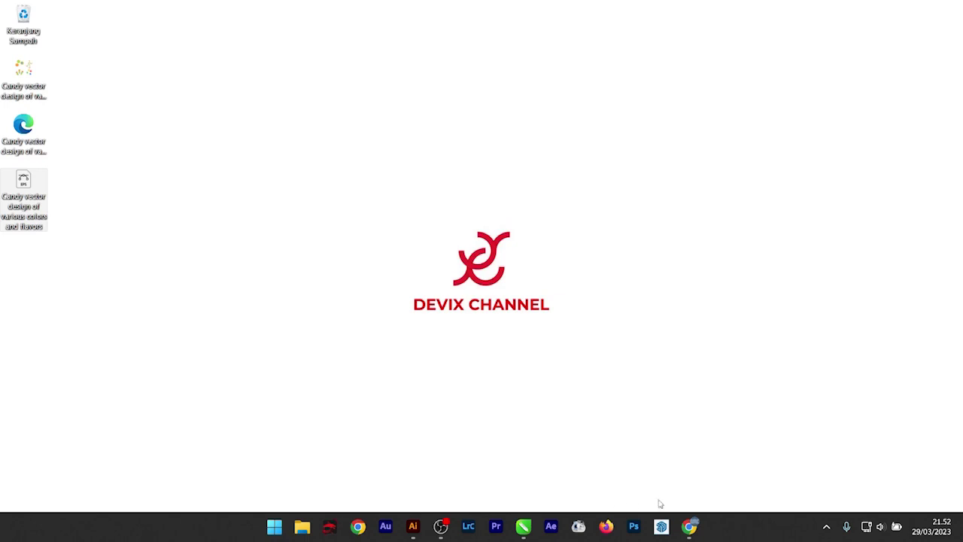
# Switch to the Shutterstock submission page in Chrome and paste "Candy vector design of various colors and flavors" as the vector's description.
pyautogui.click(687, 525)
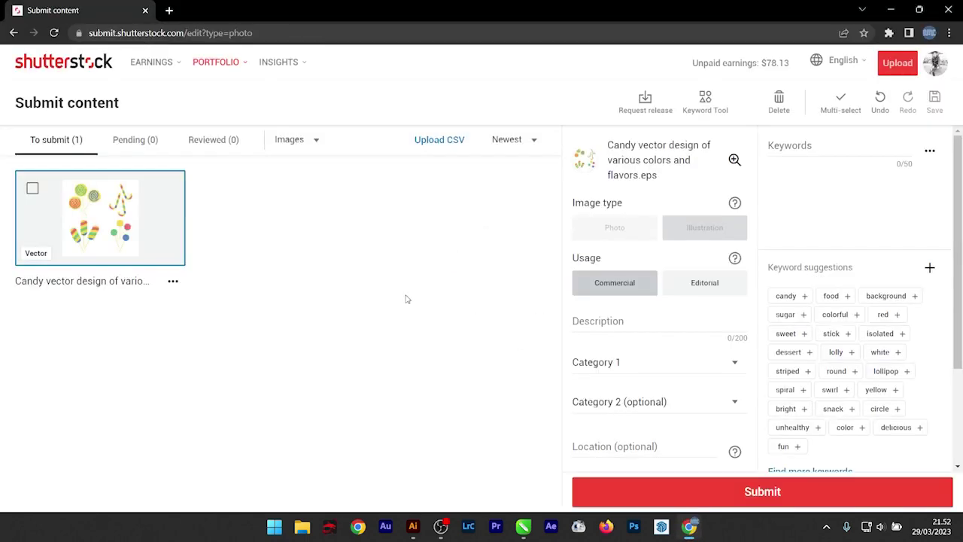
pyautogui.rightClick(596, 323)
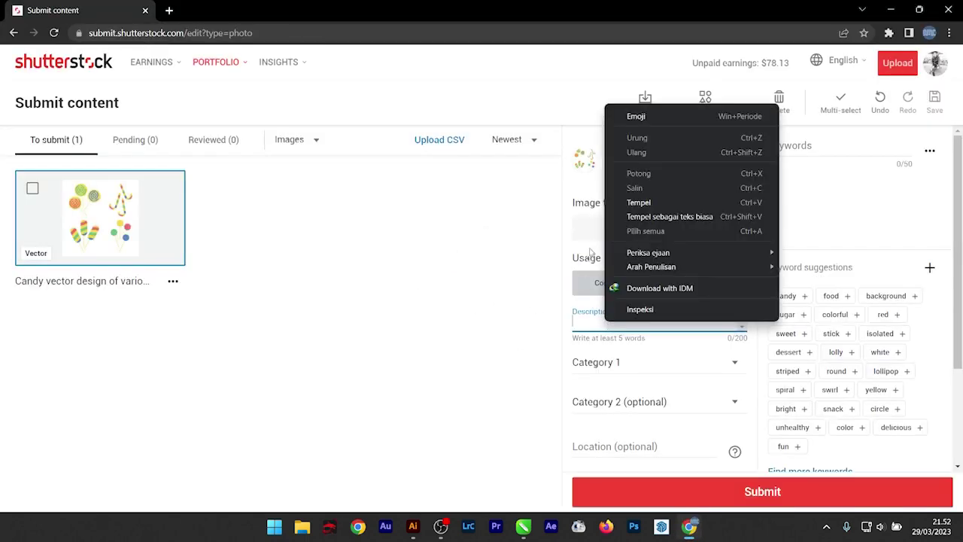
pyautogui.click(639, 203)
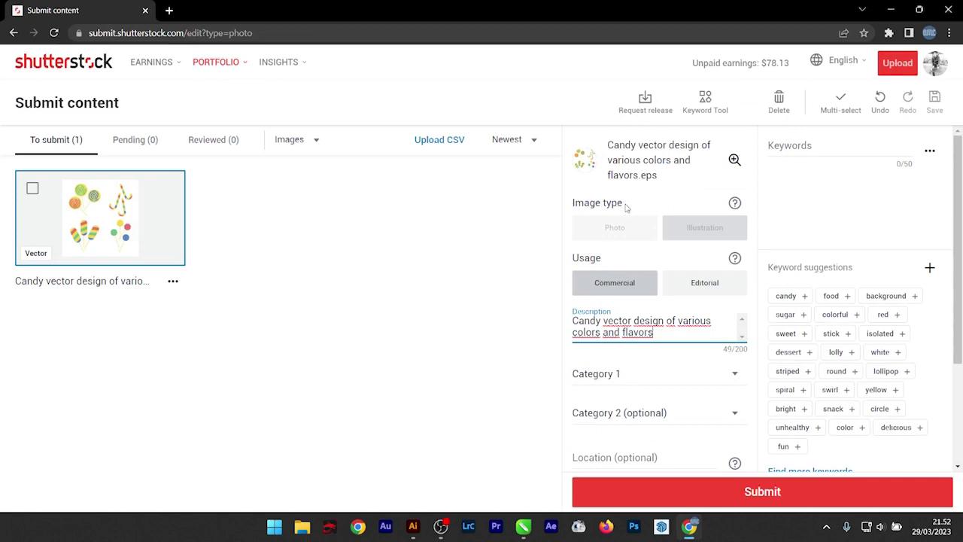
# Set the vector's first category to Food and drink and its second category to Miscellaneous.
pyautogui.click(584, 376)
pyautogui.scroll(-2, 599, 331)
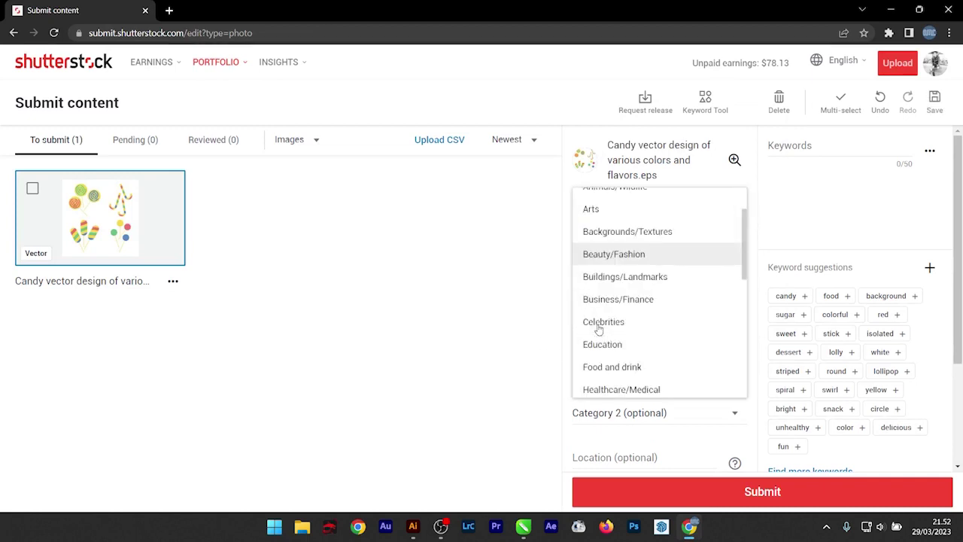
pyautogui.click(611, 311)
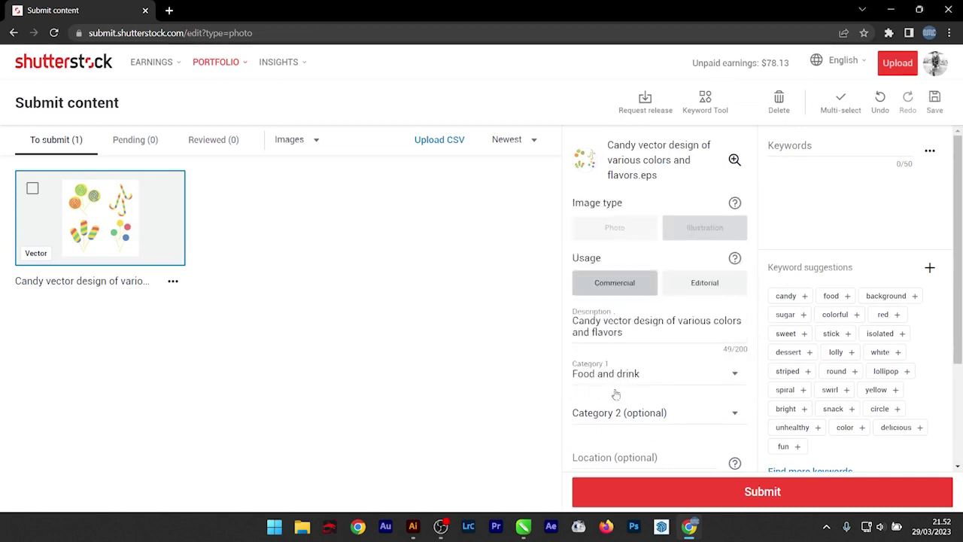
pyautogui.click(617, 414)
pyautogui.scroll(-3, 617, 343)
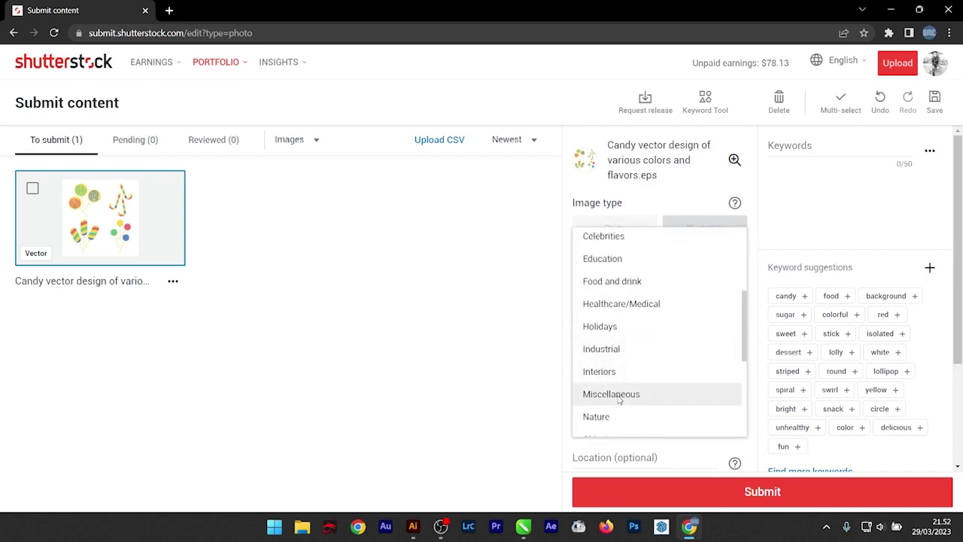
pyautogui.click(619, 394)
# Add every suggested keyword to the candy vector, from candy, food, background and sugar through color, delicious and fun.
pyautogui.scroll(-1, 800, 314)
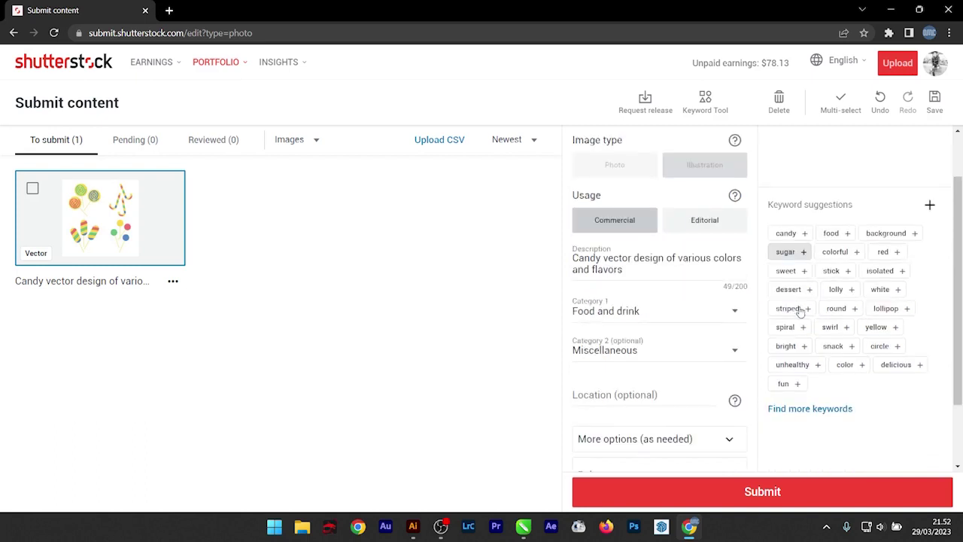
pyautogui.scroll(1, 827, 275)
pyautogui.click(805, 298)
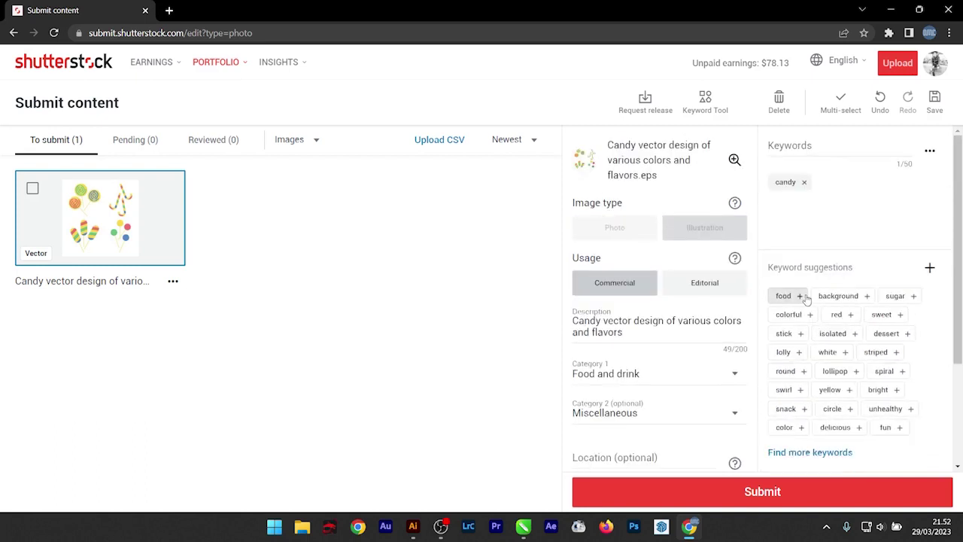
pyautogui.click(803, 297)
pyautogui.click(804, 297)
pyautogui.click(804, 297)
pyautogui.click(803, 298)
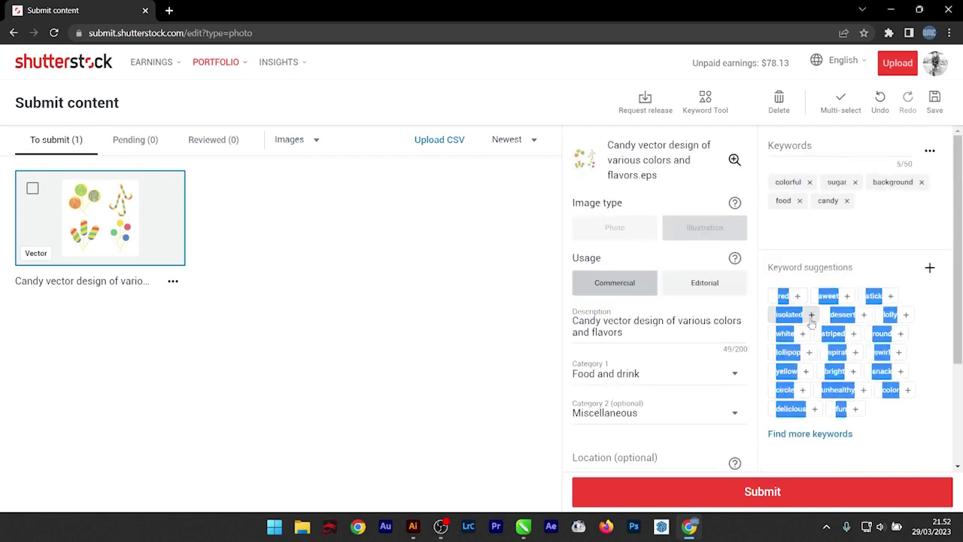
pyautogui.click(800, 311)
pyautogui.click(801, 311)
pyautogui.click(801, 312)
pyautogui.click(801, 312)
pyautogui.click(802, 313)
pyautogui.click(804, 314)
pyautogui.click(804, 315)
pyautogui.click(803, 316)
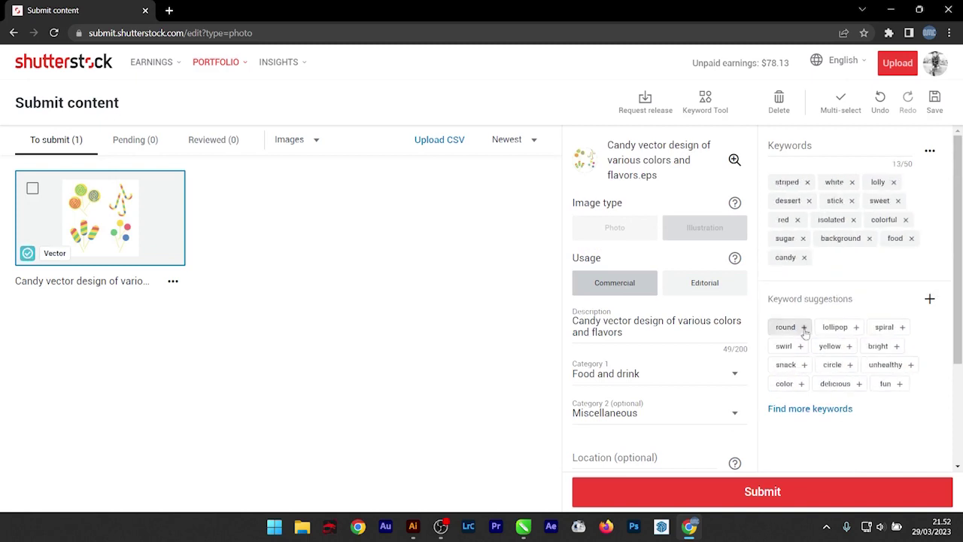
pyautogui.click(804, 331)
pyautogui.click(804, 333)
pyautogui.click(804, 334)
pyautogui.click(804, 350)
pyautogui.click(804, 350)
pyautogui.click(805, 351)
pyautogui.click(805, 365)
pyautogui.click(806, 366)
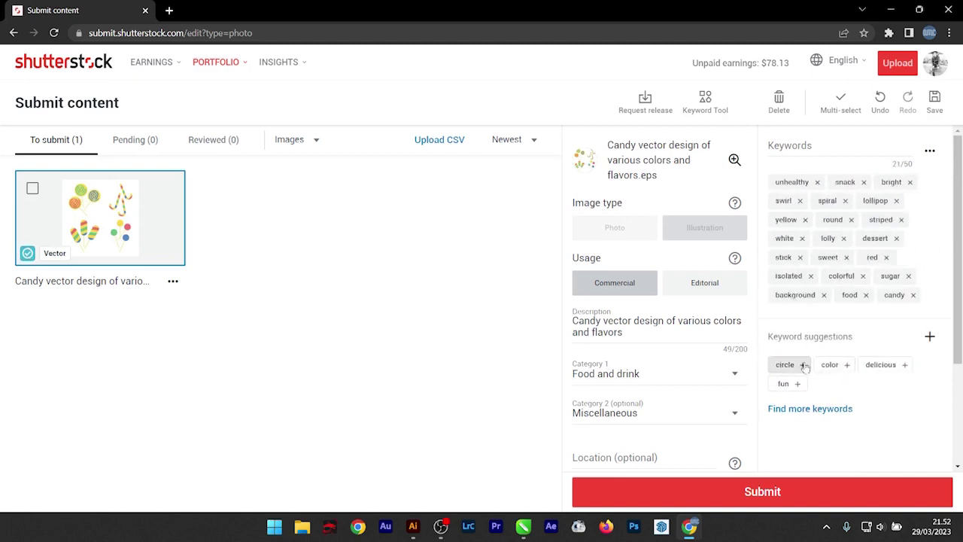
pyautogui.click(807, 368)
pyautogui.click(805, 382)
pyautogui.click(815, 384)
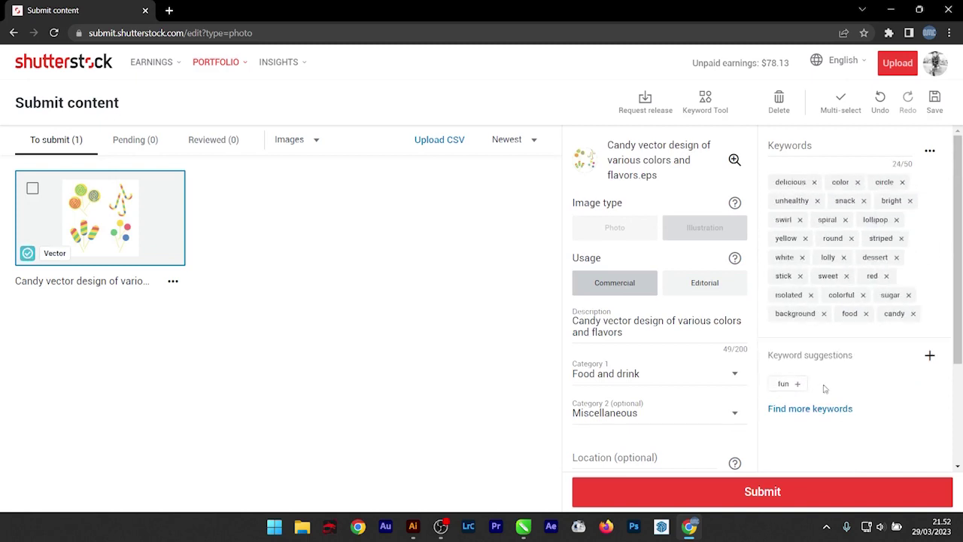
pyautogui.click(801, 386)
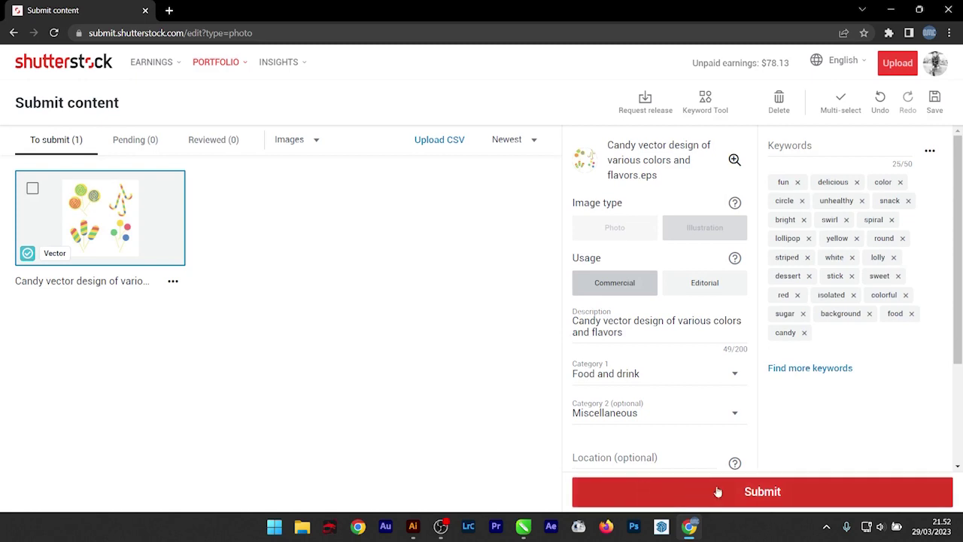
# Submit the candy vector for review and open its details among the pending items.
pyautogui.click(771, 494)
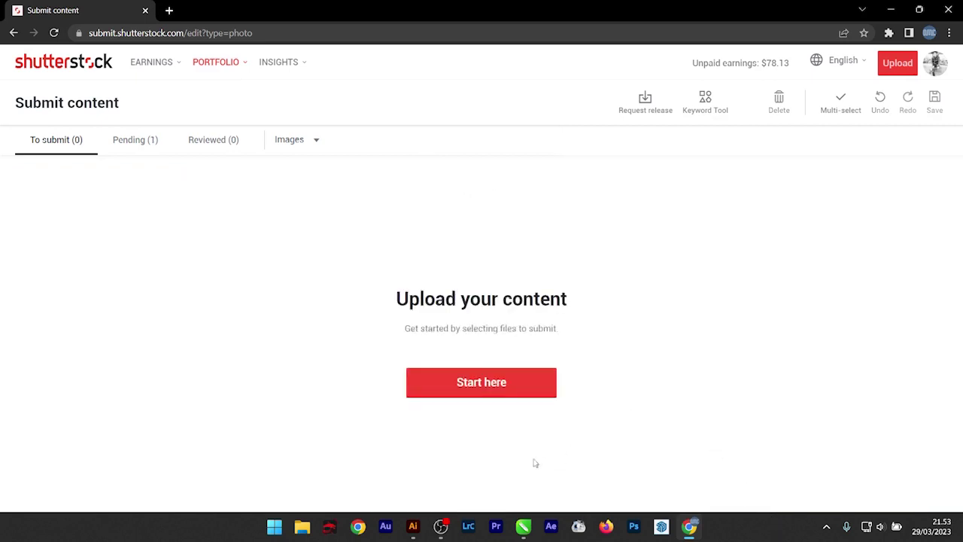
pyautogui.click(134, 148)
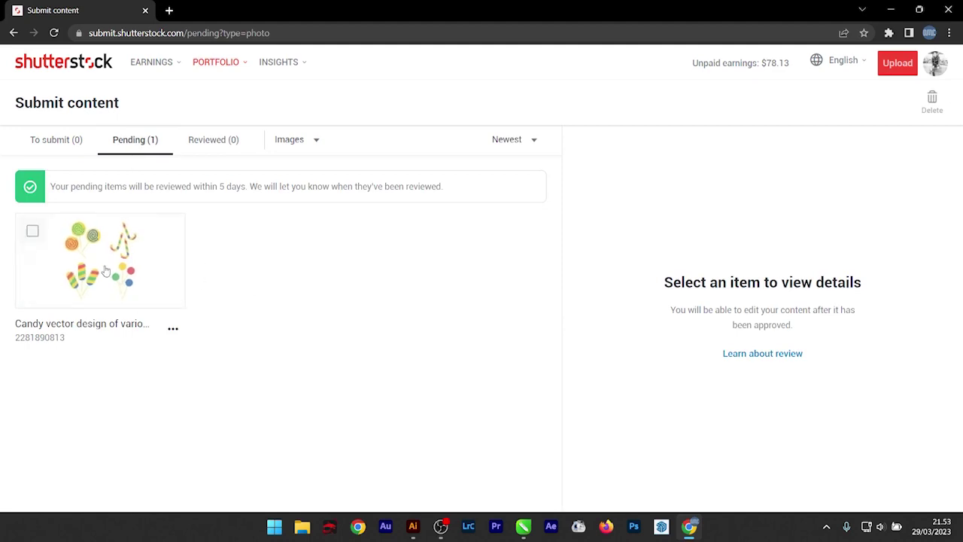
pyautogui.click(105, 271)
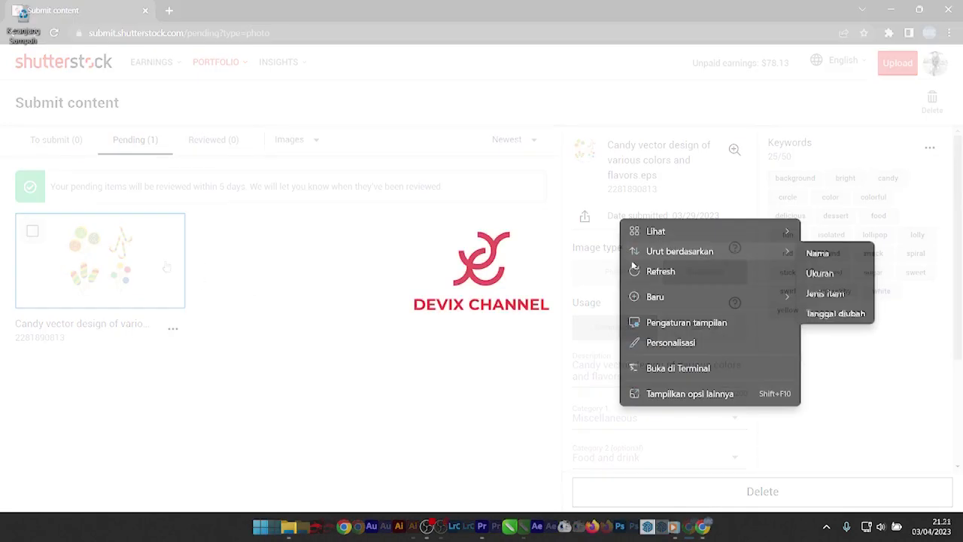
pyautogui.rightClick(587, 289)
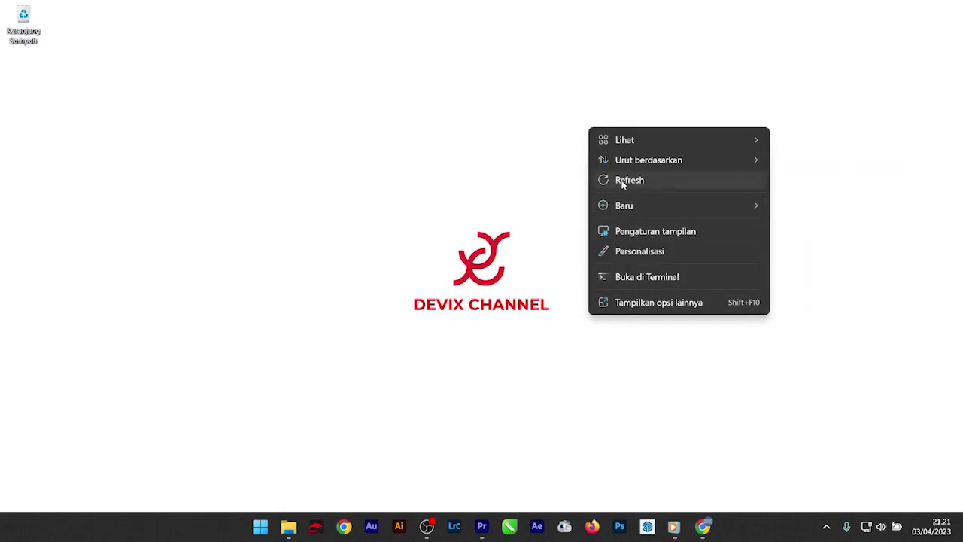
pyautogui.click(620, 180)
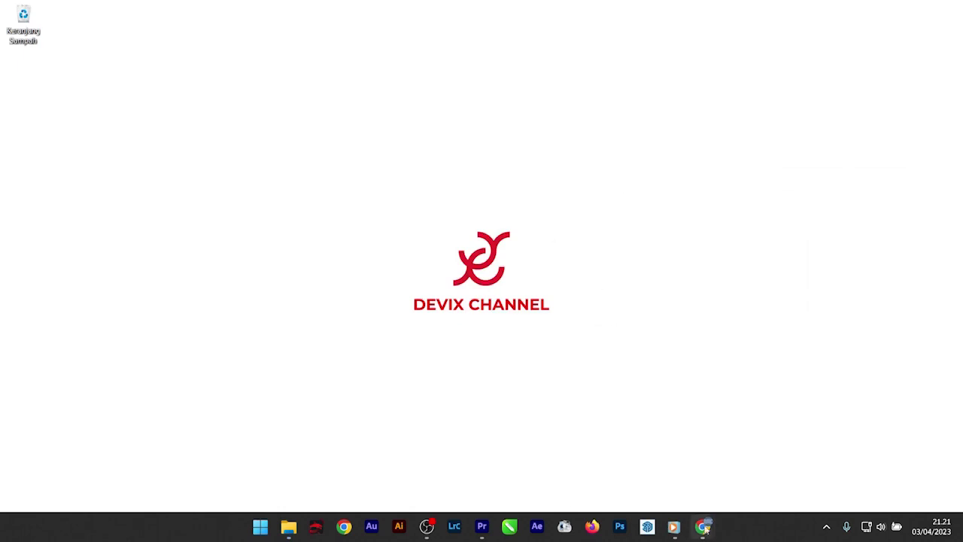
# Switch to the Shutterstock reviewed content page in Chrome and open the candy vector's details to check its review status.
pyautogui.moveTo(703, 526)
pyautogui.click(753, 484)
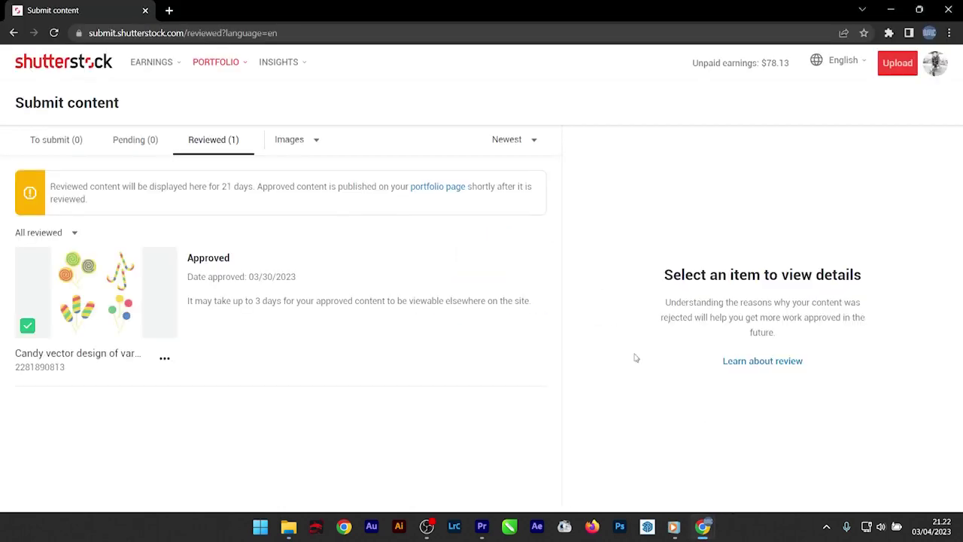
pyautogui.moveTo(113, 282)
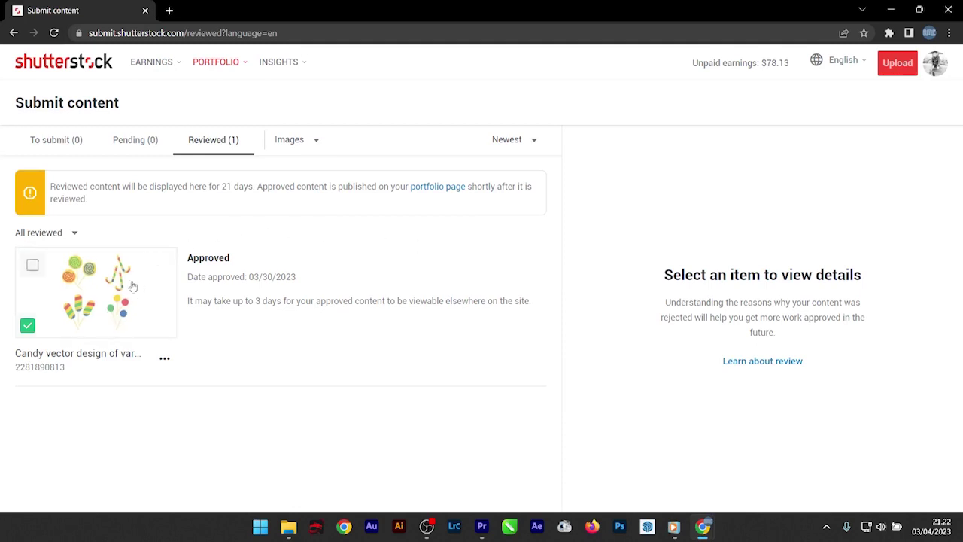
pyautogui.click(113, 304)
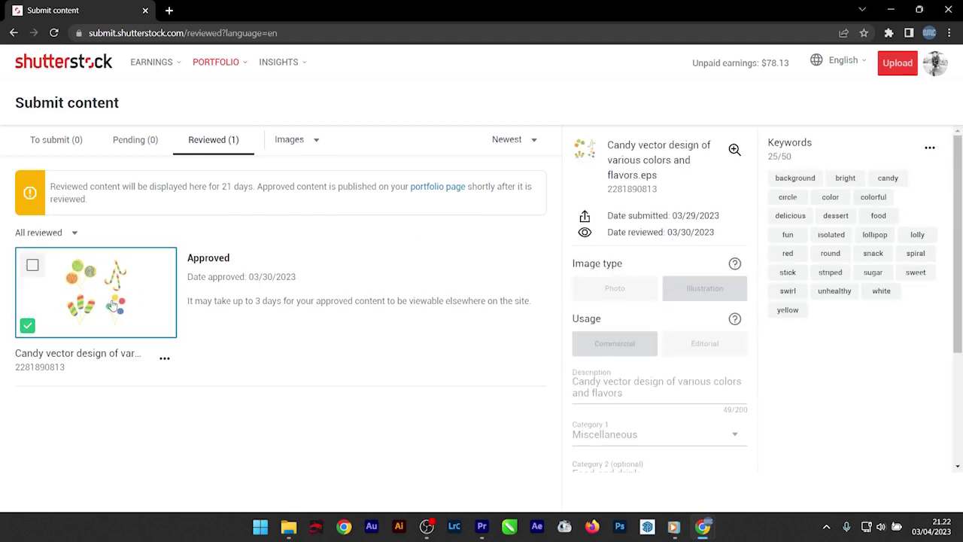